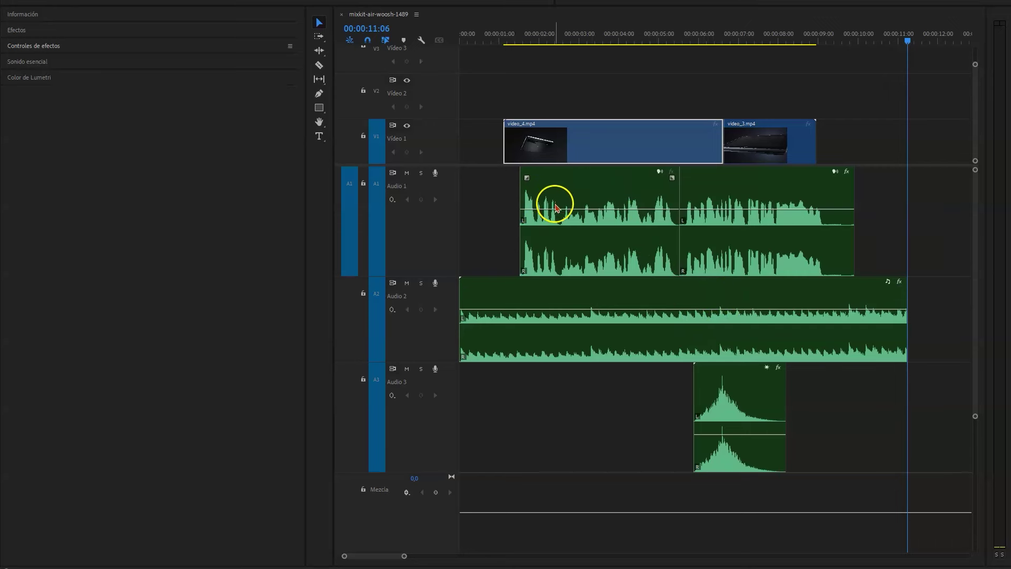
Add a short fade-in to the start of the first dialogue clip on Audio 1.
click(572, 242)
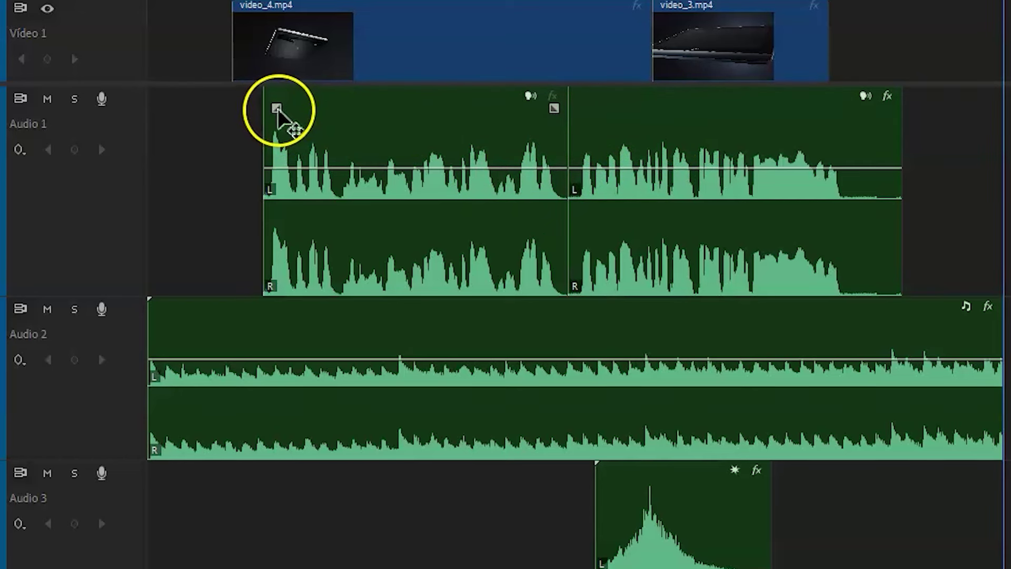
mouse_move(277, 108)
mouse_down()
mouse_move(487, 92)
mouse_move(408, 102)
mouse_move(484, 93)
mouse_move(466, 90)
mouse_up()
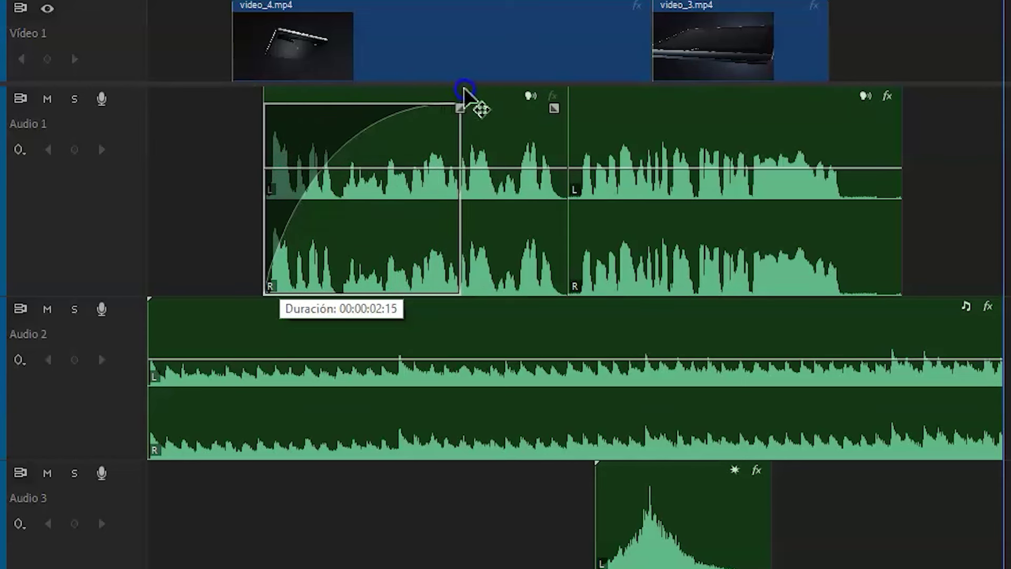
mouse_move(466, 90)
mouse_down()
mouse_move(448, 95)
mouse_move(445, 145)
mouse_move(455, 105)
mouse_move(463, 131)
mouse_move(451, 185)
mouse_move(456, 106)
mouse_move(465, 117)
mouse_move(467, 163)
mouse_move(450, 161)
mouse_move(442, 98)
mouse_move(463, 113)
mouse_move(275, 113)
mouse_up()
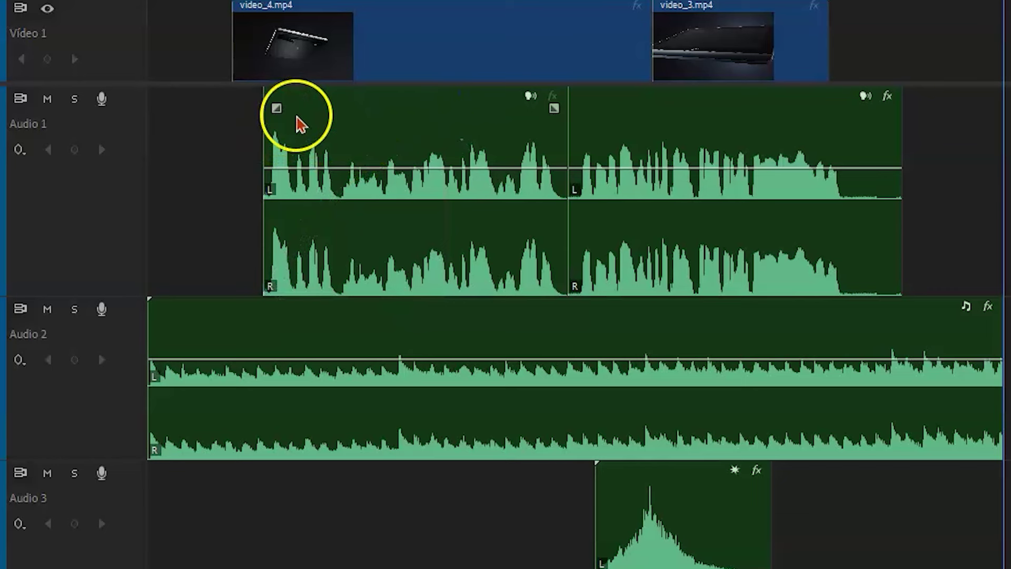
Shorten the crossfade between the two dialogue clips from 4 seconds to about 18 frames.
mouse_move(639, 154)
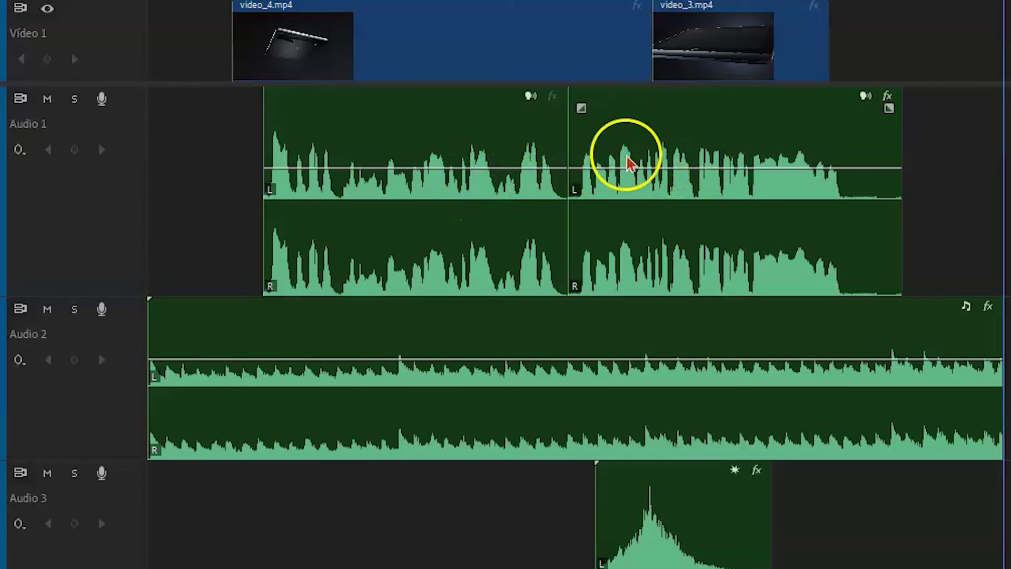
click(582, 108)
mouse_move(582, 107)
mouse_down()
mouse_move(717, 88)
mouse_move(451, 92)
mouse_move(472, 127)
mouse_move(540, 131)
mouse_up()
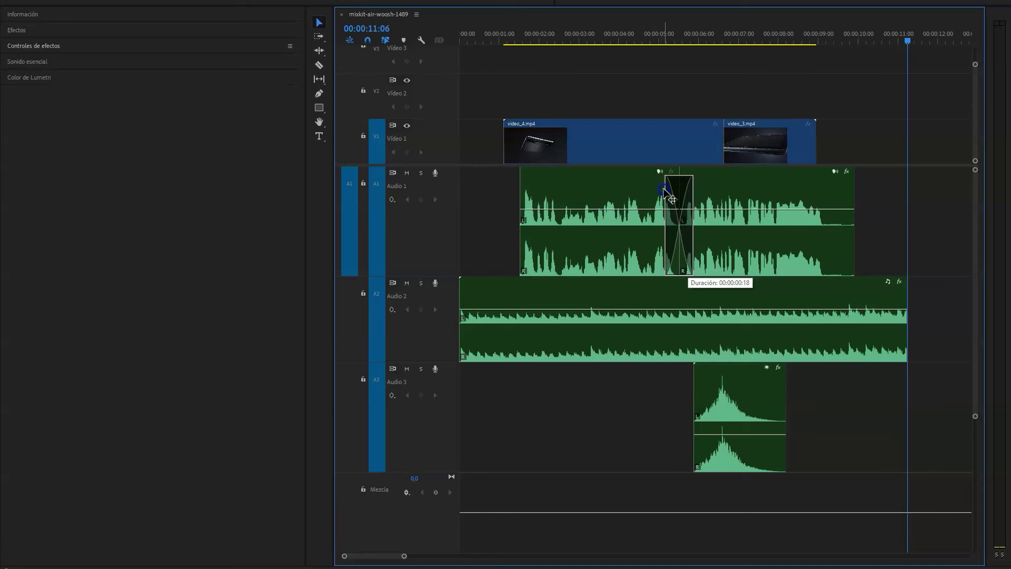
Fade the Audio 2 music in over about two seconds and fade it out at the end.
click(562, 291)
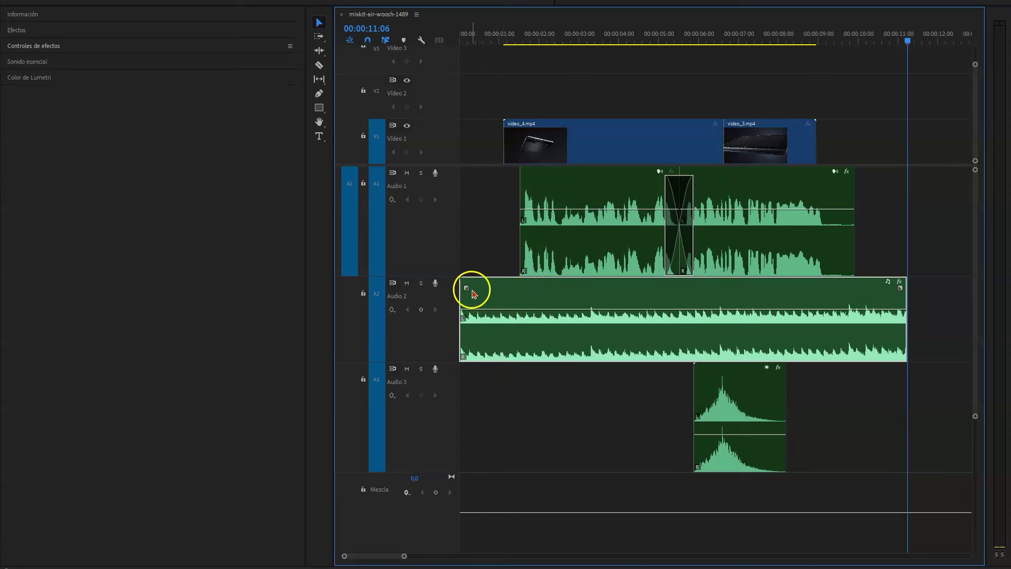
drag(466, 288, 506, 287)
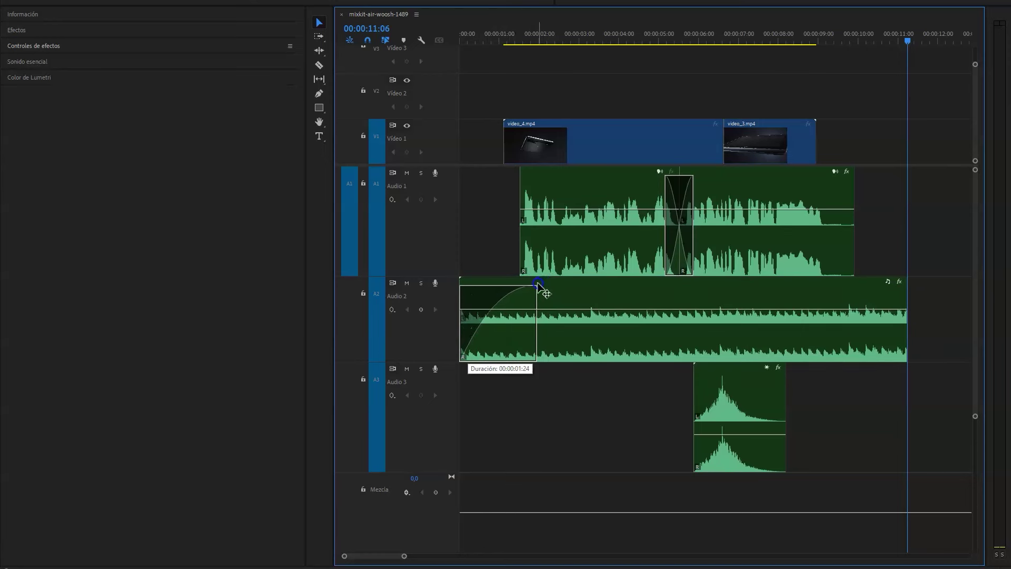
mouse_move(536, 299)
mouse_down()
mouse_move(535, 283)
mouse_move(540, 321)
mouse_move(548, 298)
mouse_move(540, 301)
mouse_up()
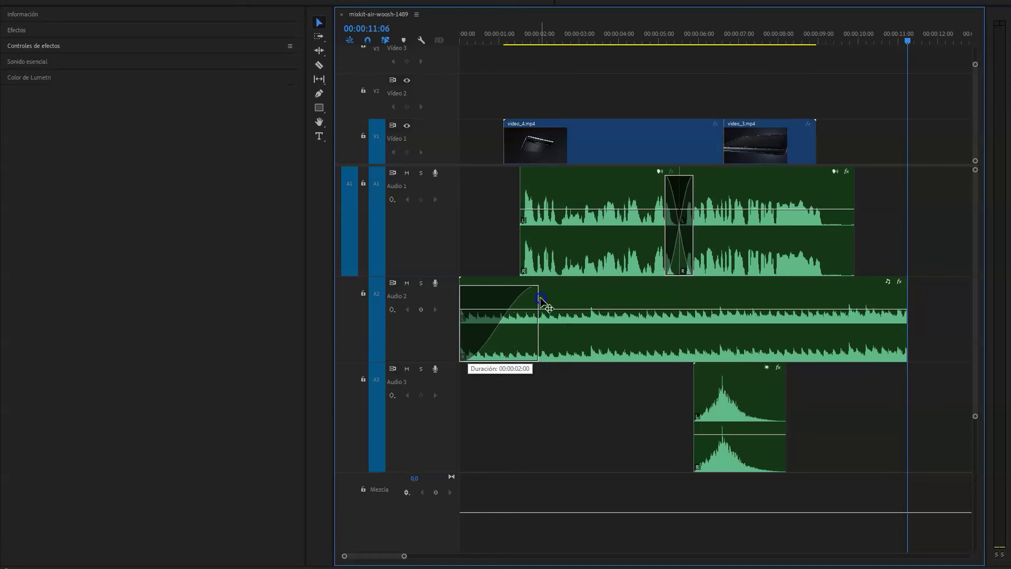
drag(904, 287, 841, 303)
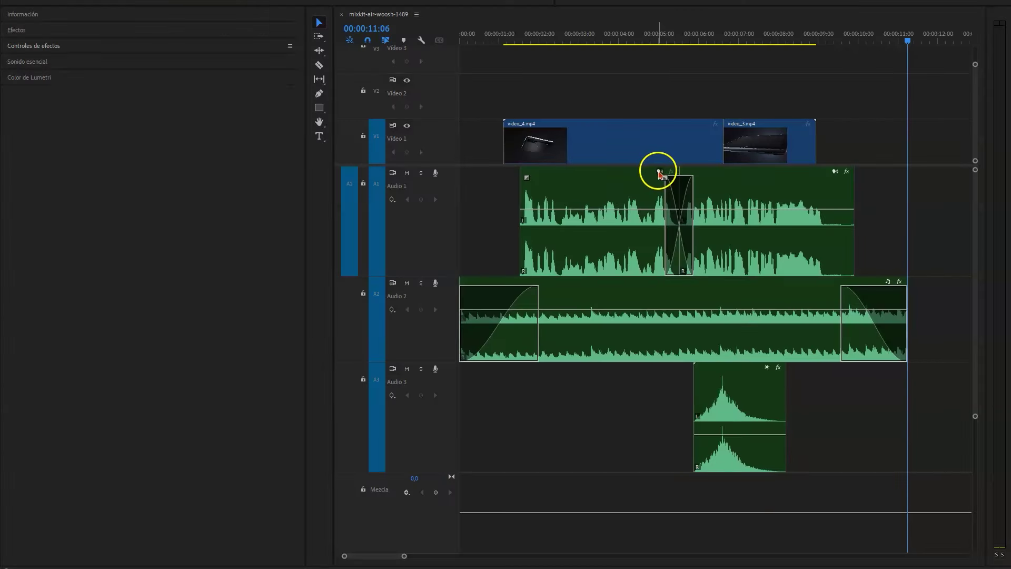
Select the first dialogue clip, then the Night Snow music clip, to show its Essential Sound settings.
click(660, 174)
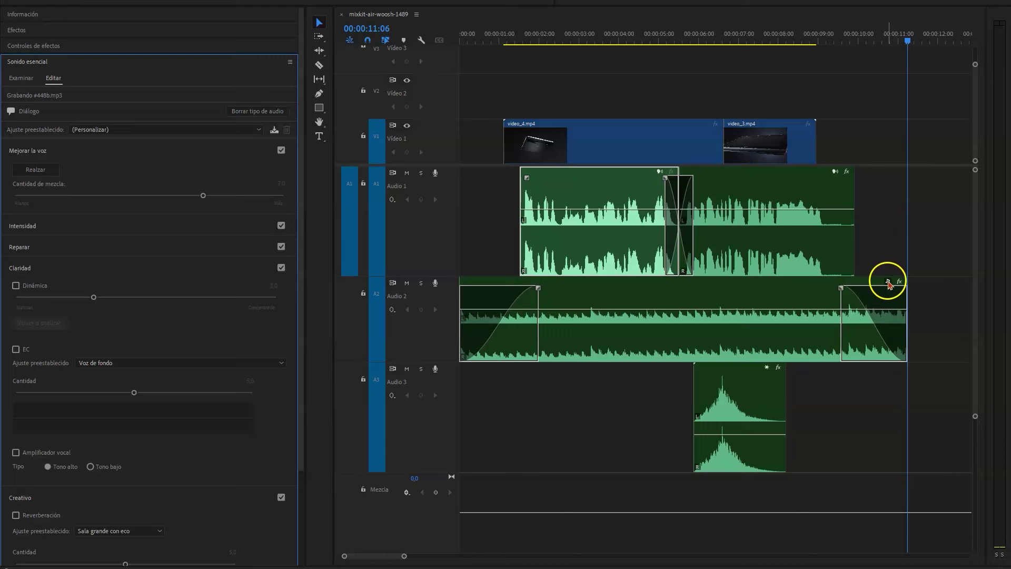
click(888, 284)
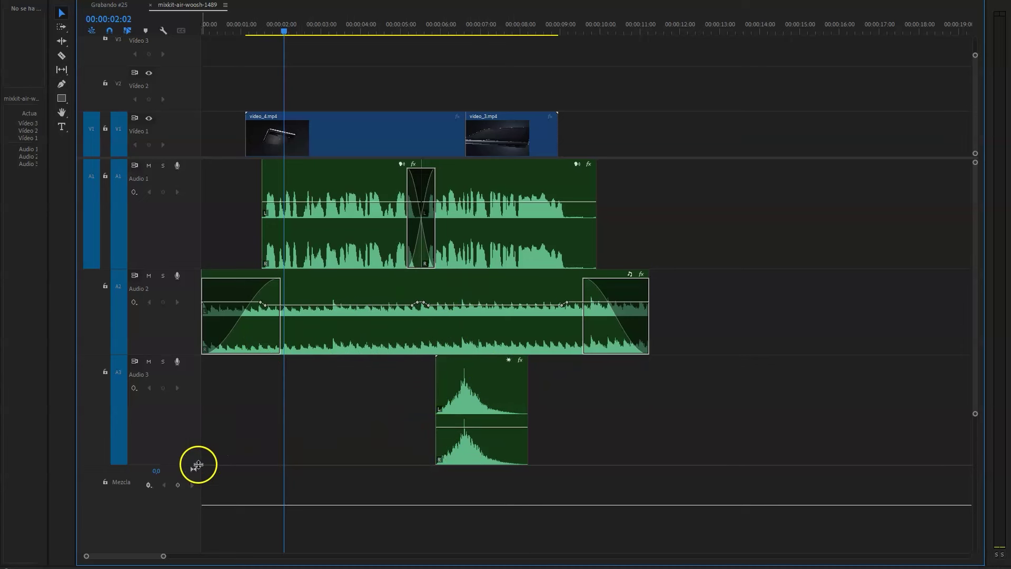
drag(198, 464, 219, 391)
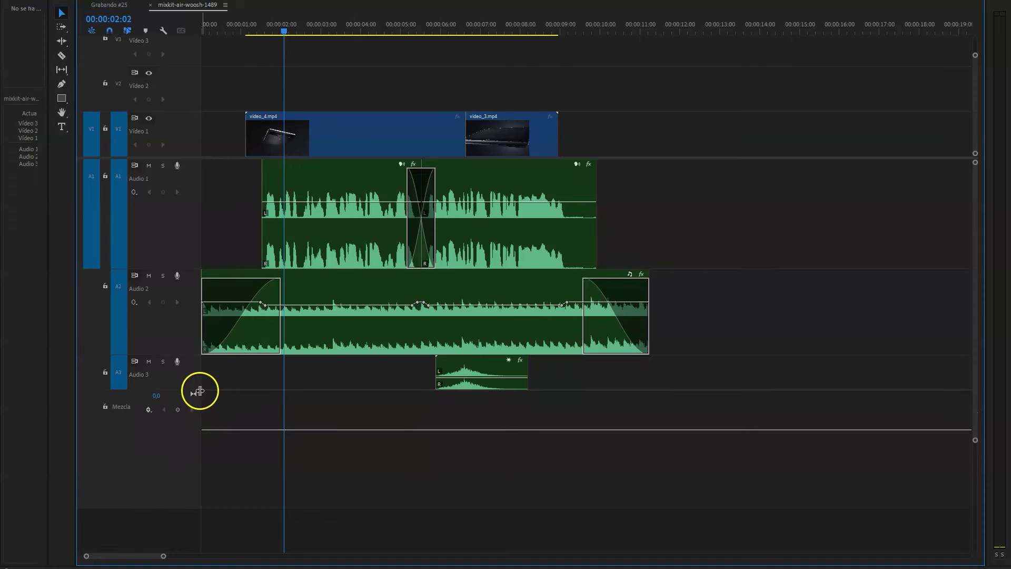
drag(200, 390, 175, 372)
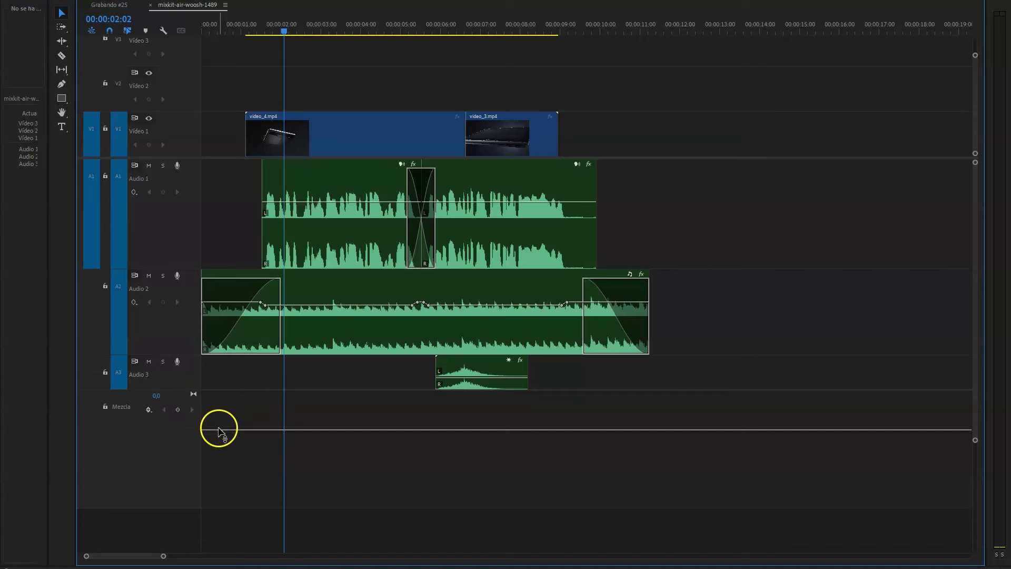
mouse_move(177, 370)
mouse_down()
mouse_move(189, 417)
mouse_move(196, 369)
mouse_up()
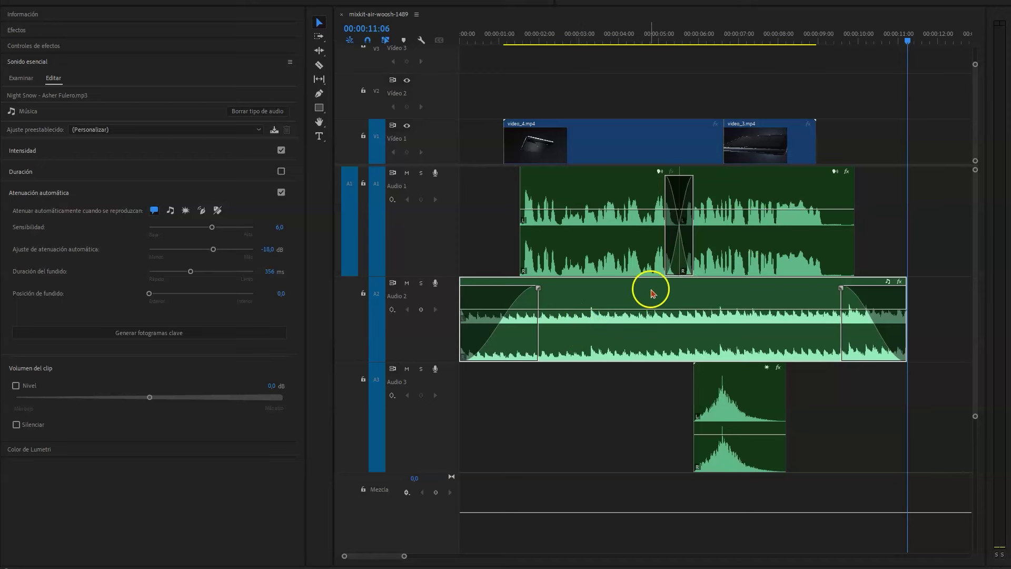
Put the playhead near 00:00:00:23 and reselect the Night Snow music clip for Essential Sound.
click(497, 83)
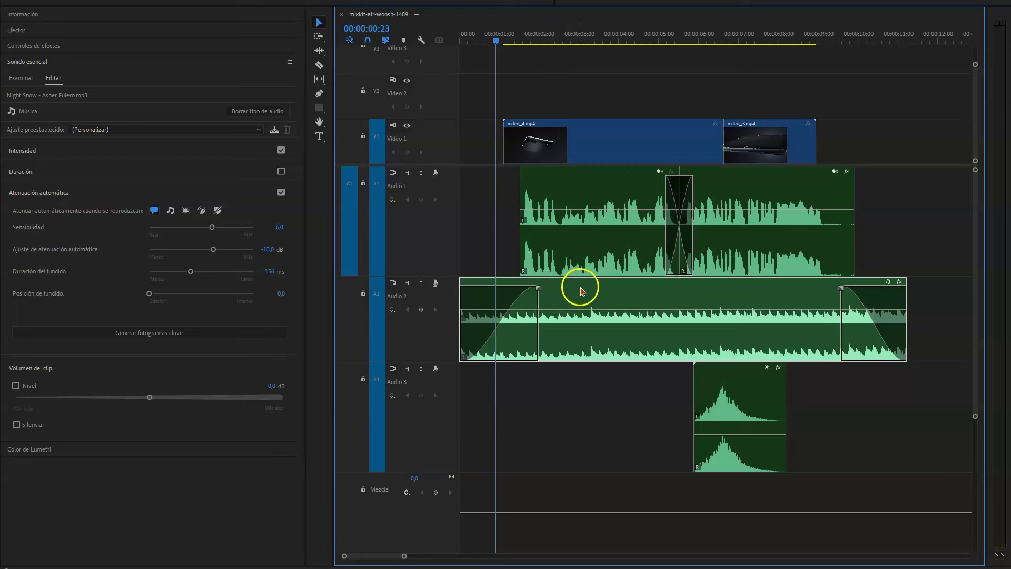
click(651, 291)
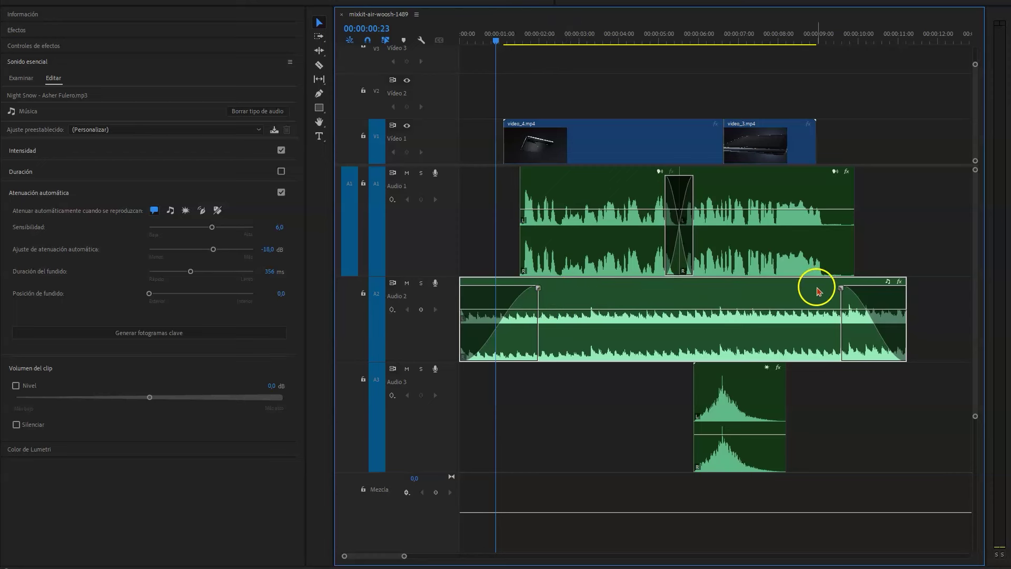
click(888, 284)
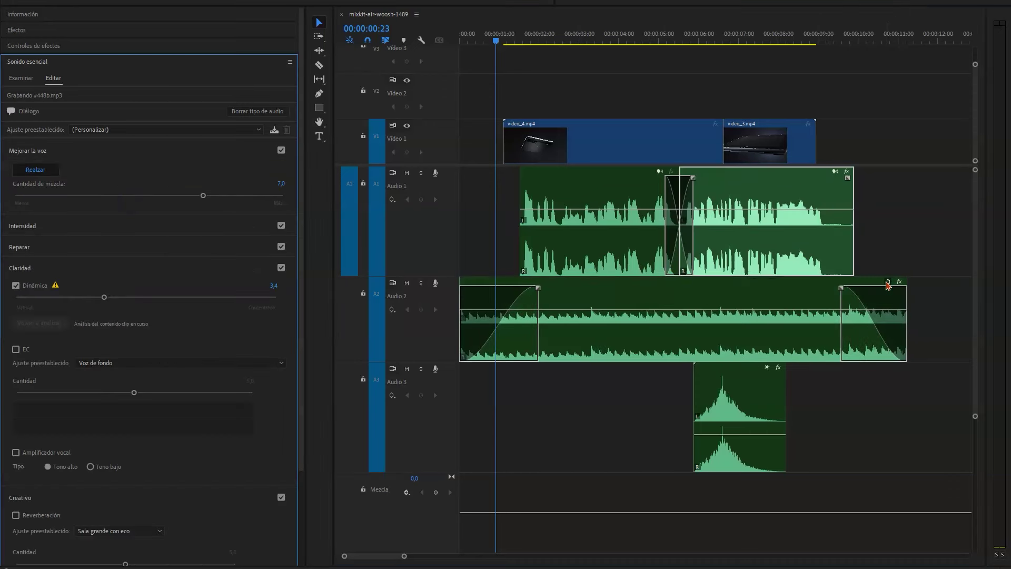
click(887, 284)
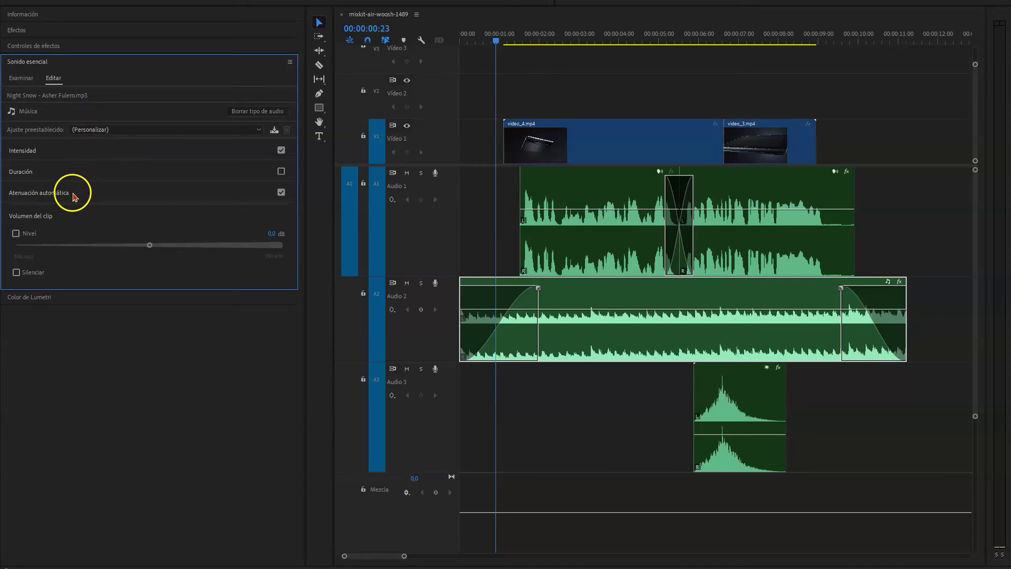
Auto-duck the music against dialogue with higher sensitivity, −5.4 dB, 128 ms fades, and generate keyframes.
click(67, 196)
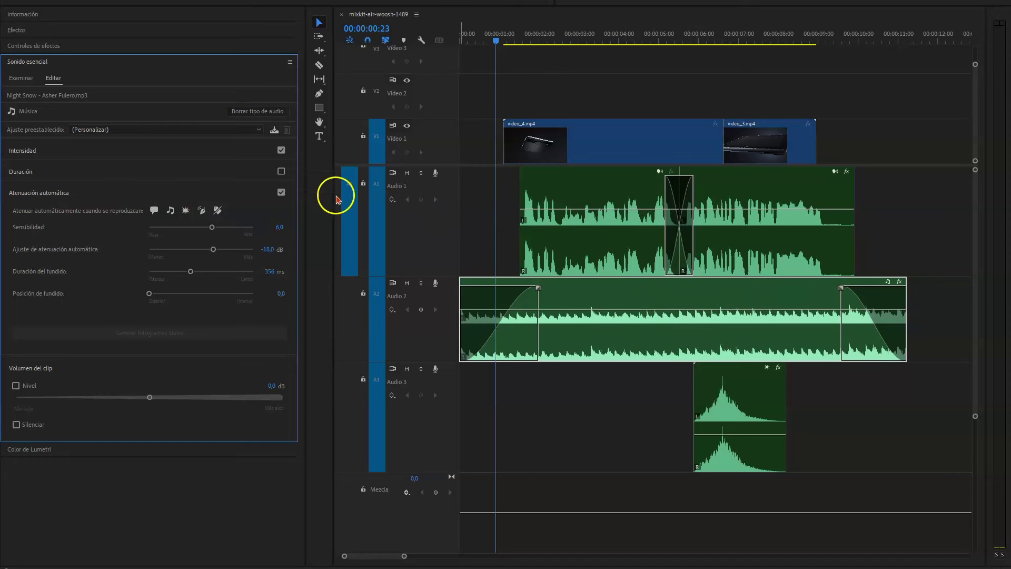
click(154, 210)
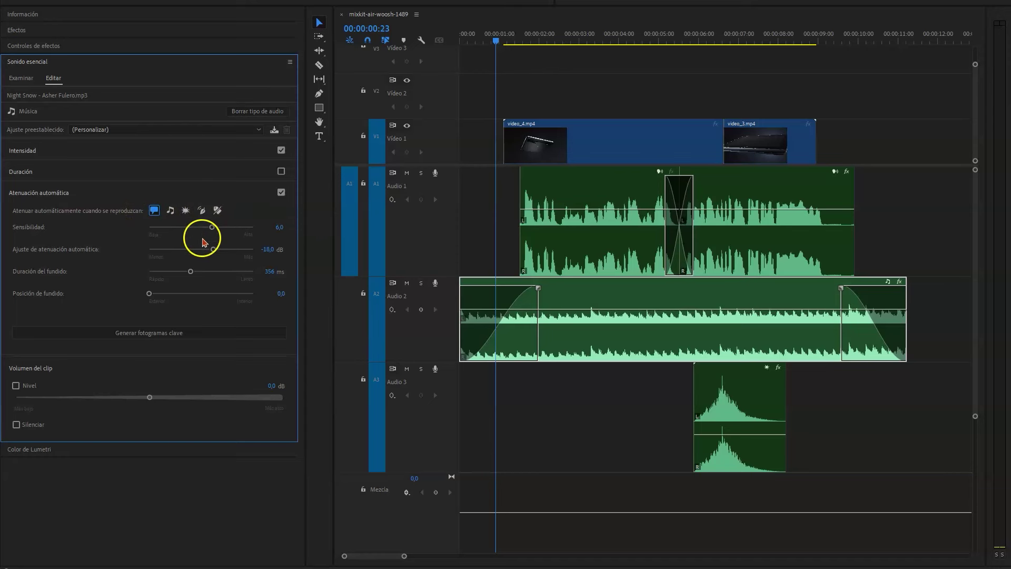
drag(219, 233, 223, 232)
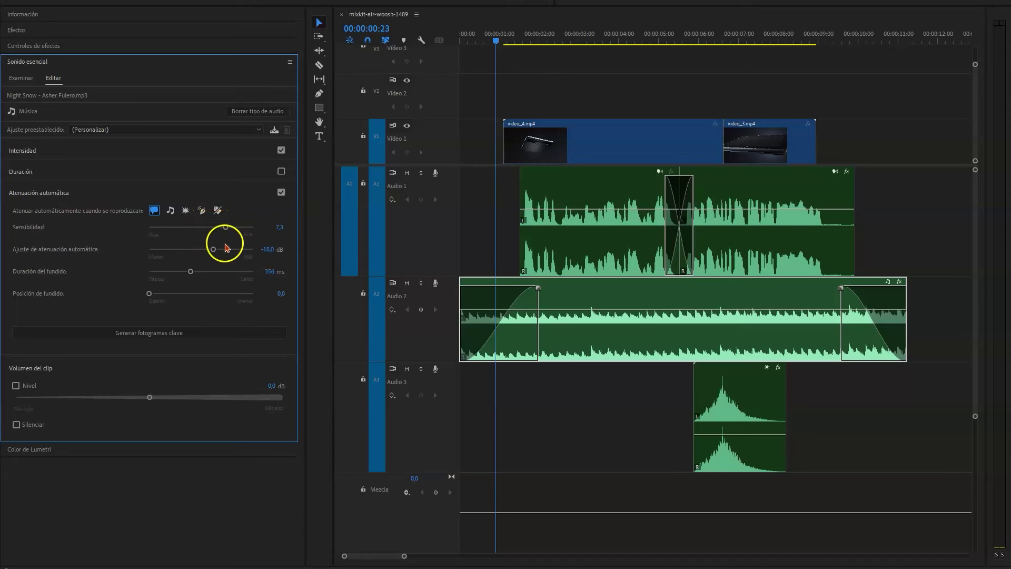
drag(213, 250, 212, 251)
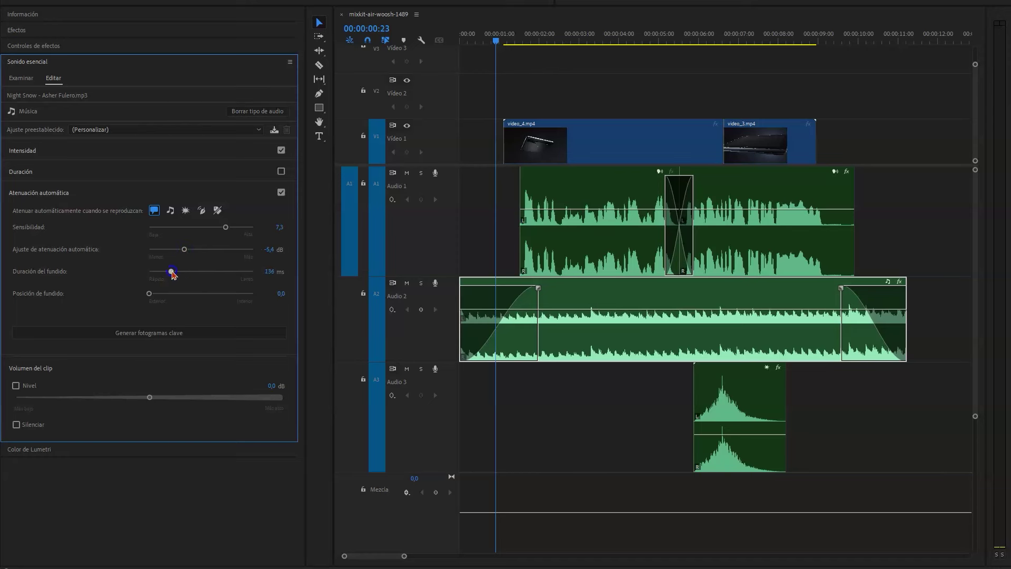
drag(182, 271, 169, 271)
click(149, 332)
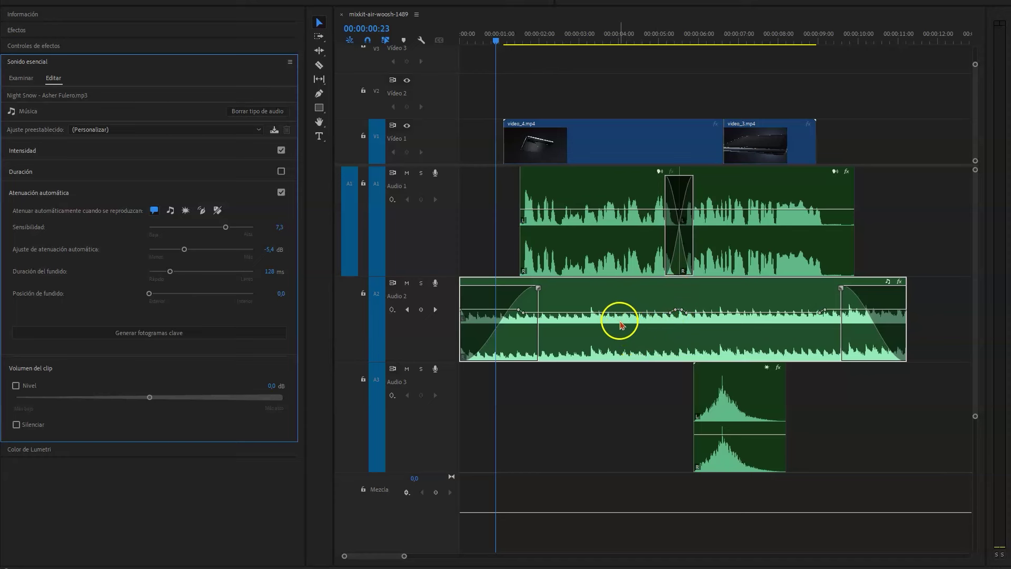
Apply speech enhancement to the first dialogue clip, mixed at 7.0.
click(655, 173)
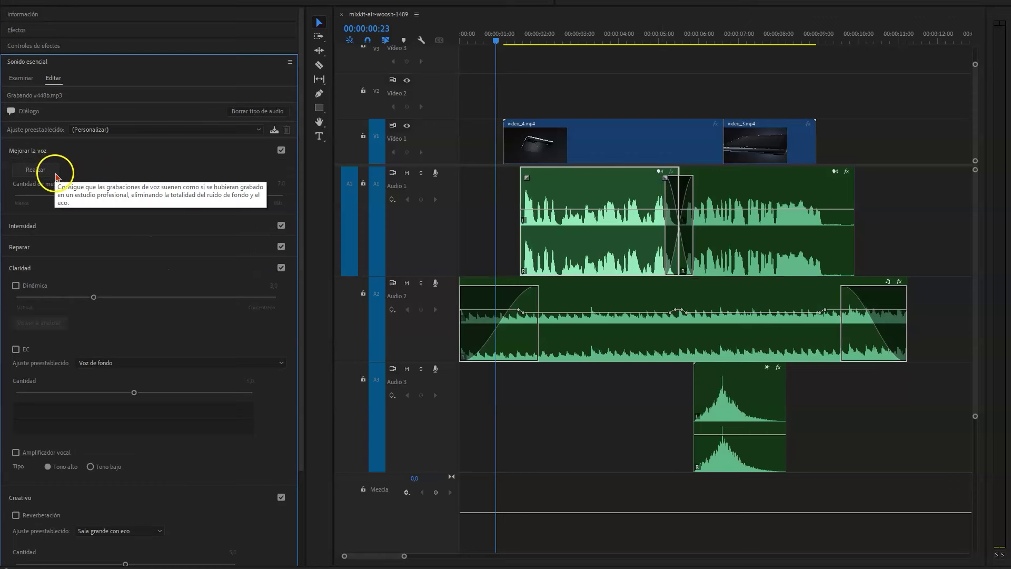
drag(532, 43, 543, 48)
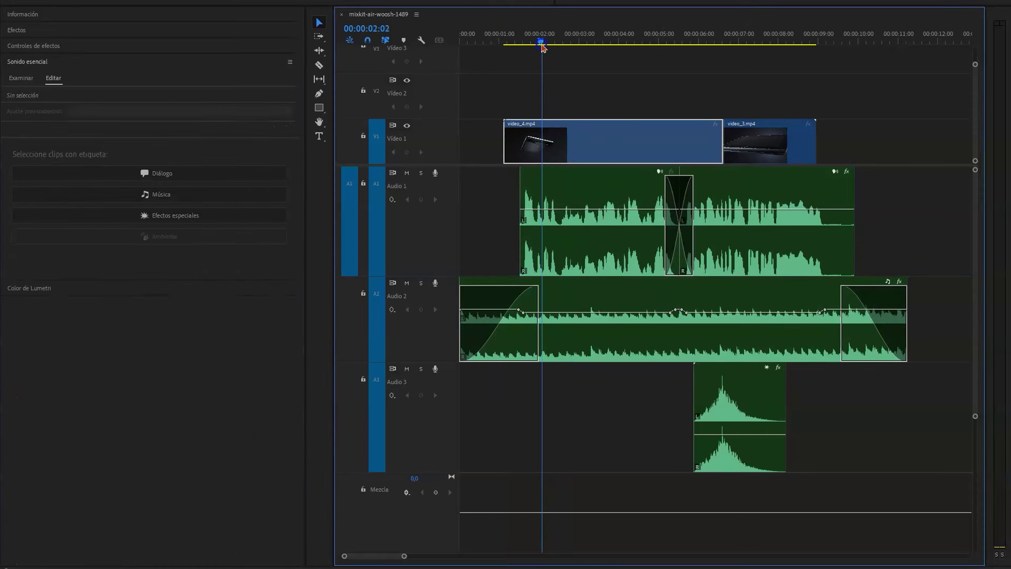
click(659, 172)
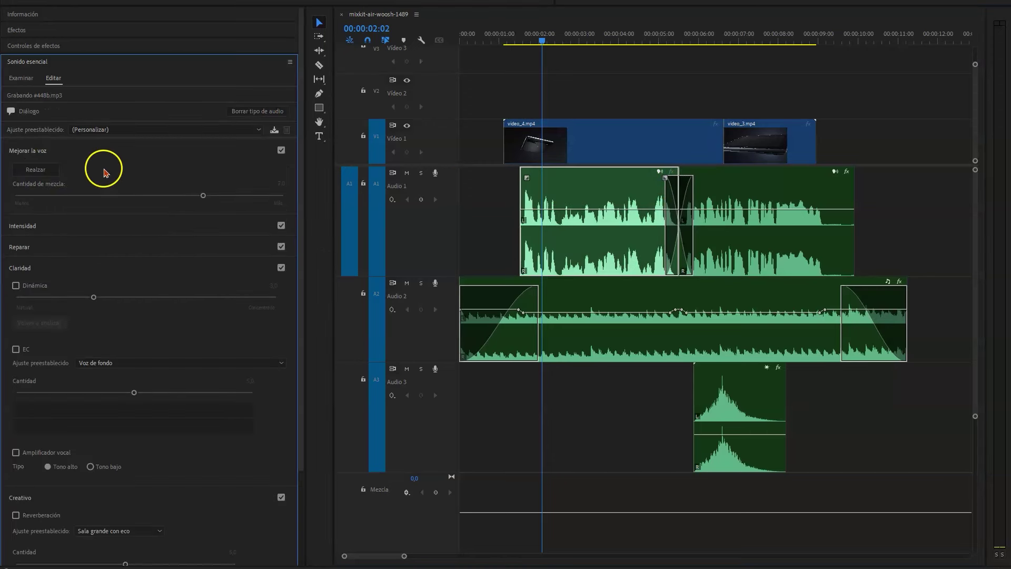
click(45, 173)
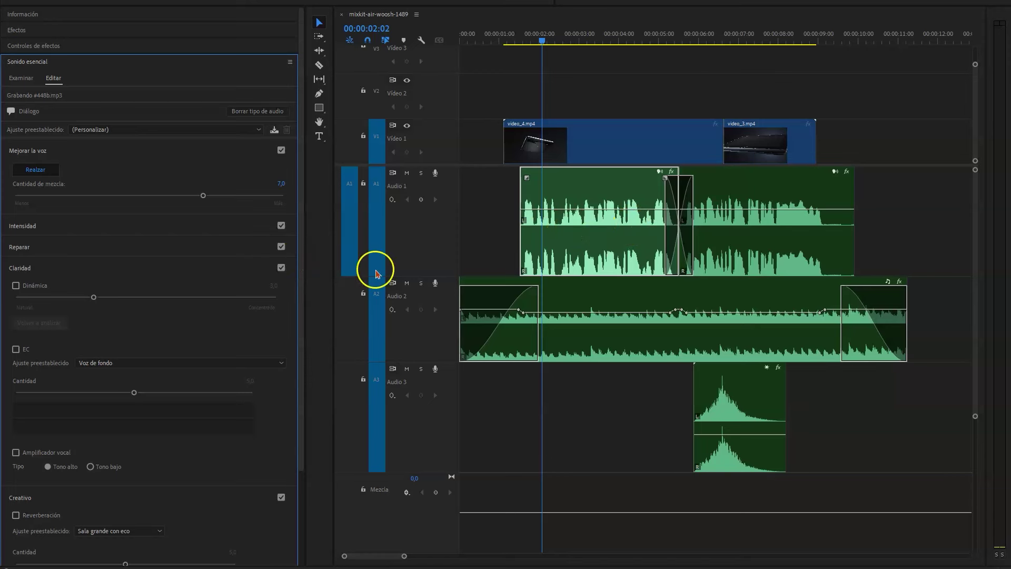
click(558, 247)
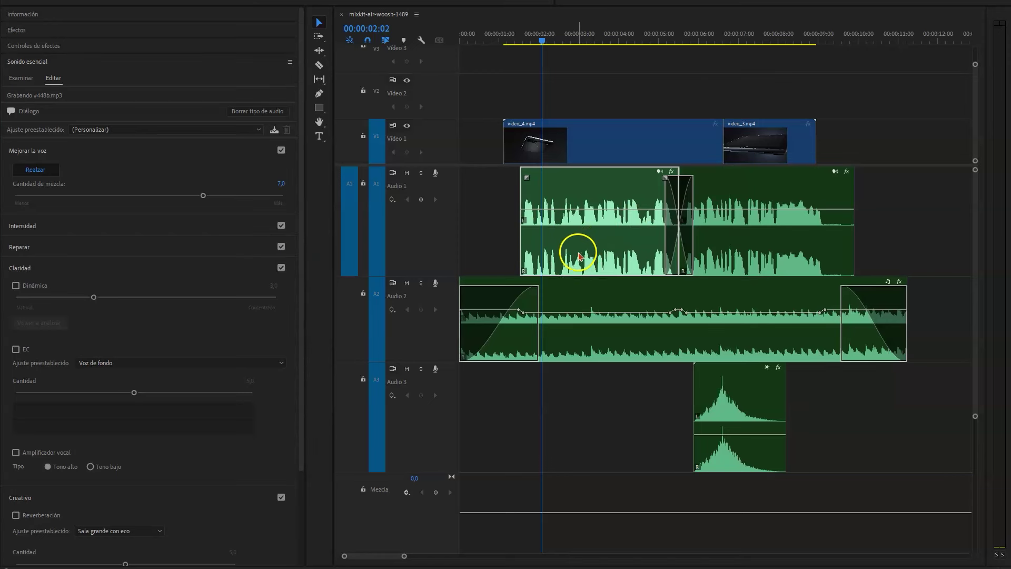